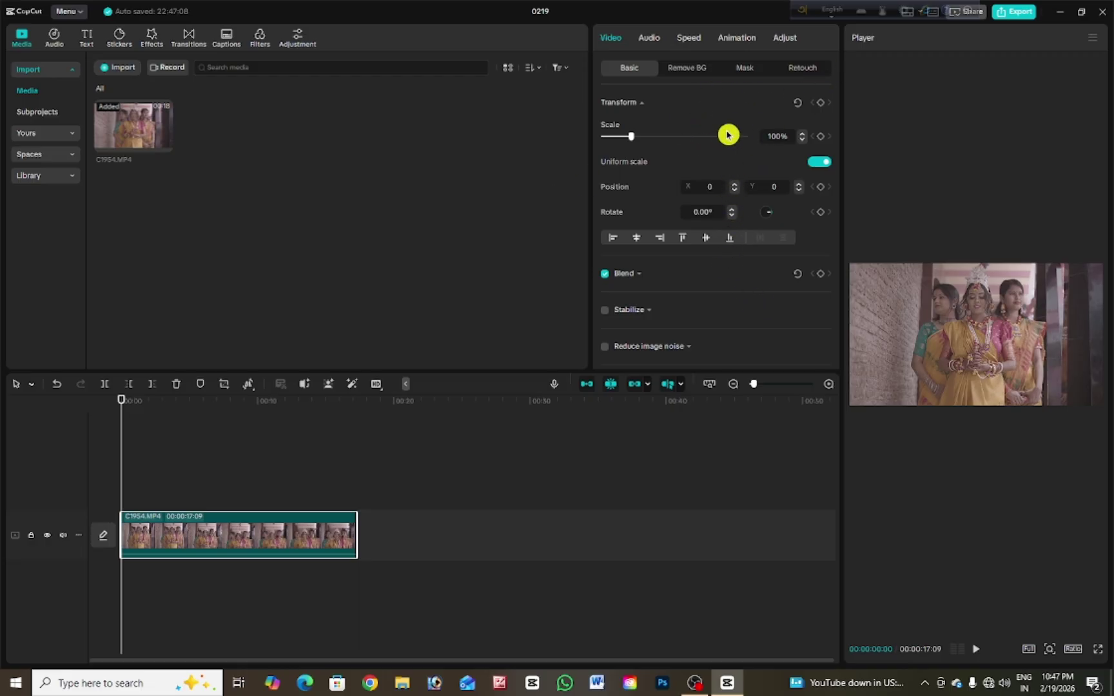
scroll(728, 139, "down", 3)
scroll(731, 180, "down", 2)
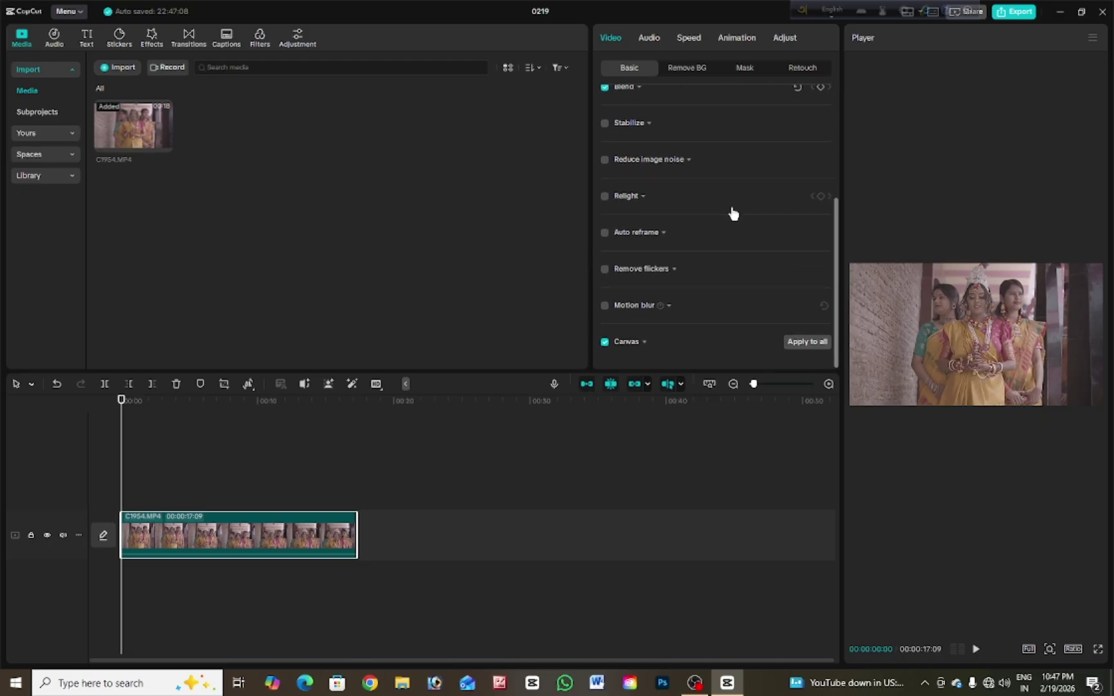
scroll(733, 214, "up", 4)
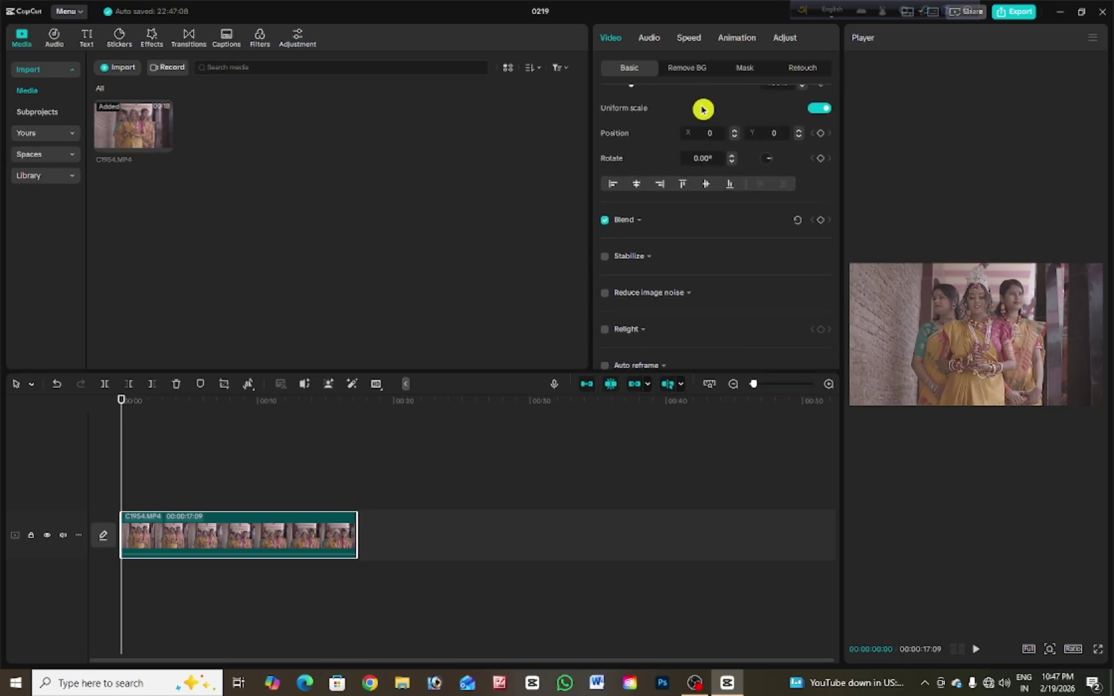
scroll(702, 108, "up", 2)
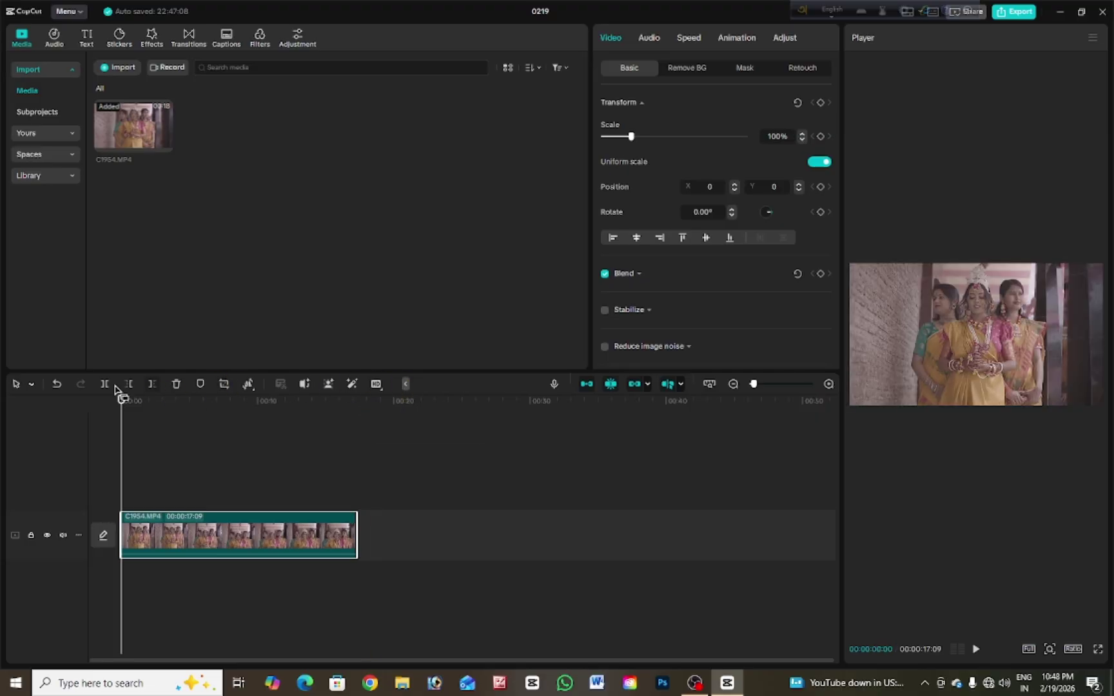
Undo the clip's placement on the timeline and add C1954.MP4 from the media library to the empty timeline again
mouse_move(337, 392)
key("ctrl+z")
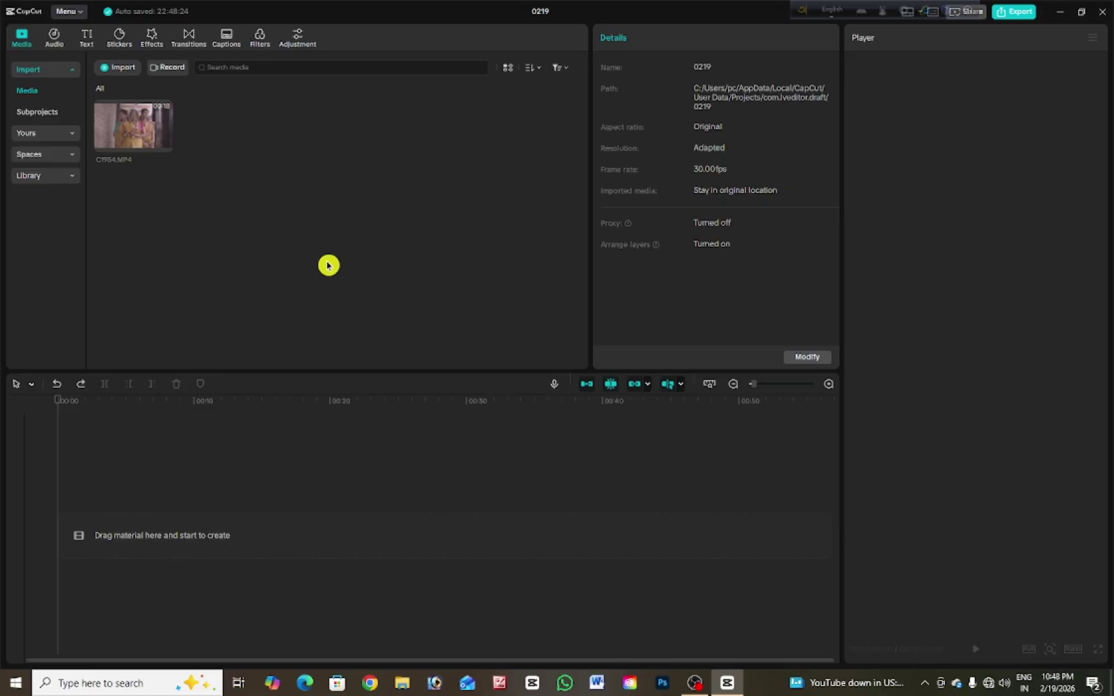
left_click_drag(132, 115, 122, 490)
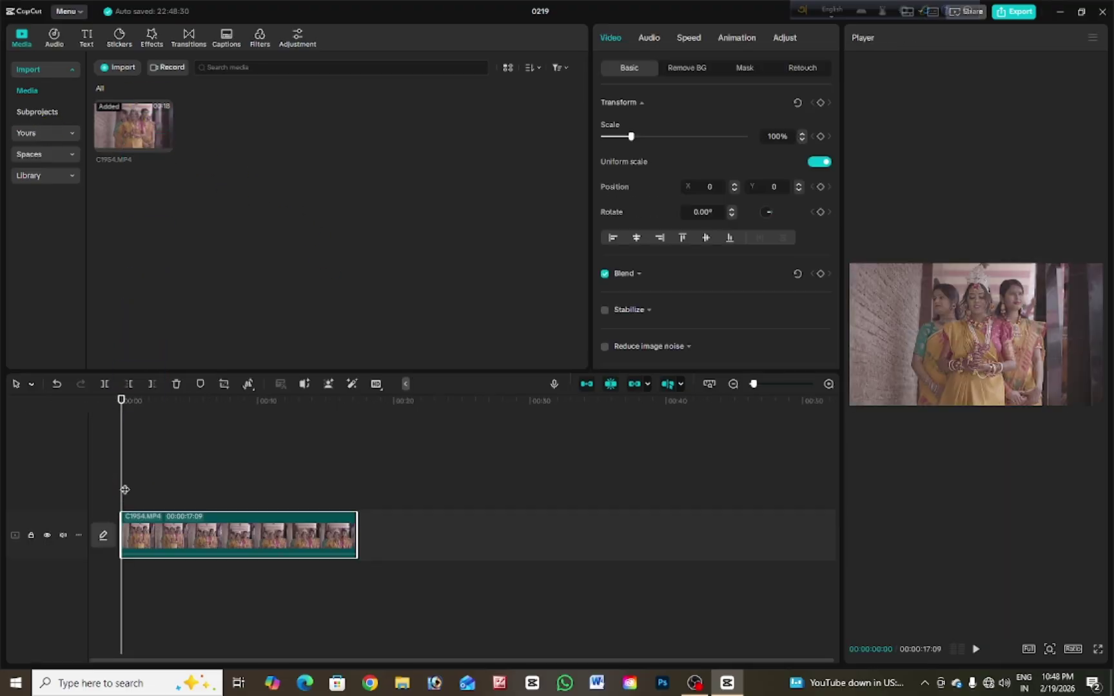
Try enlarging the clip to 134% with the playhead at 00:00:01:15, and set its scale back to 100%
left_click(127, 436)
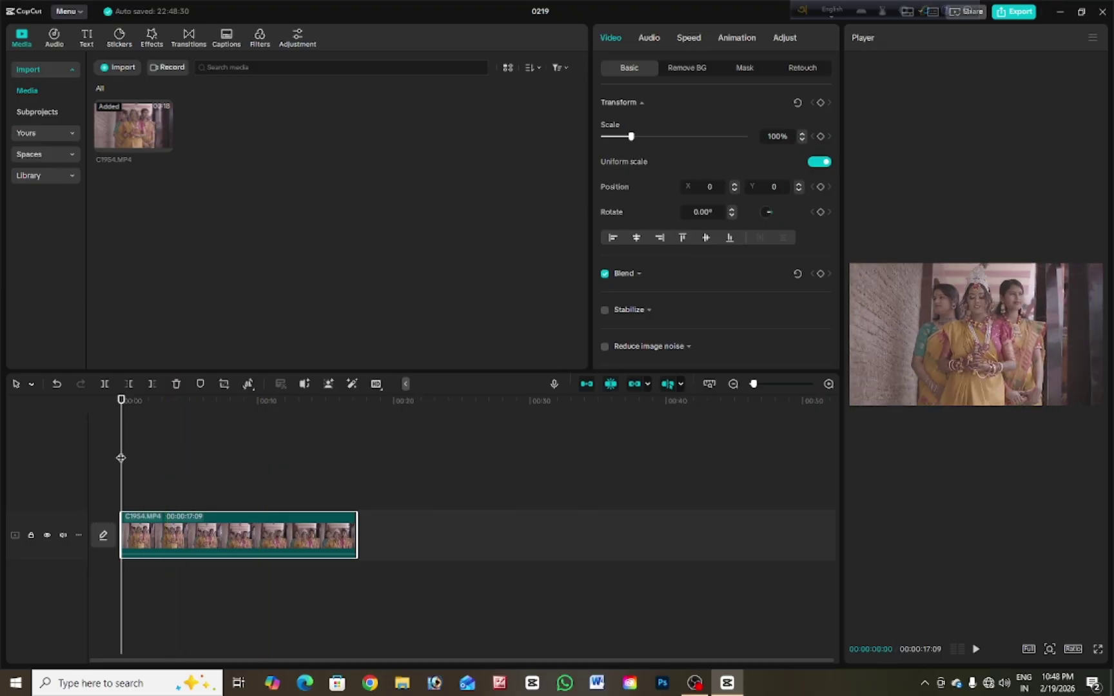
left_click_drag(120, 458, 142, 462)
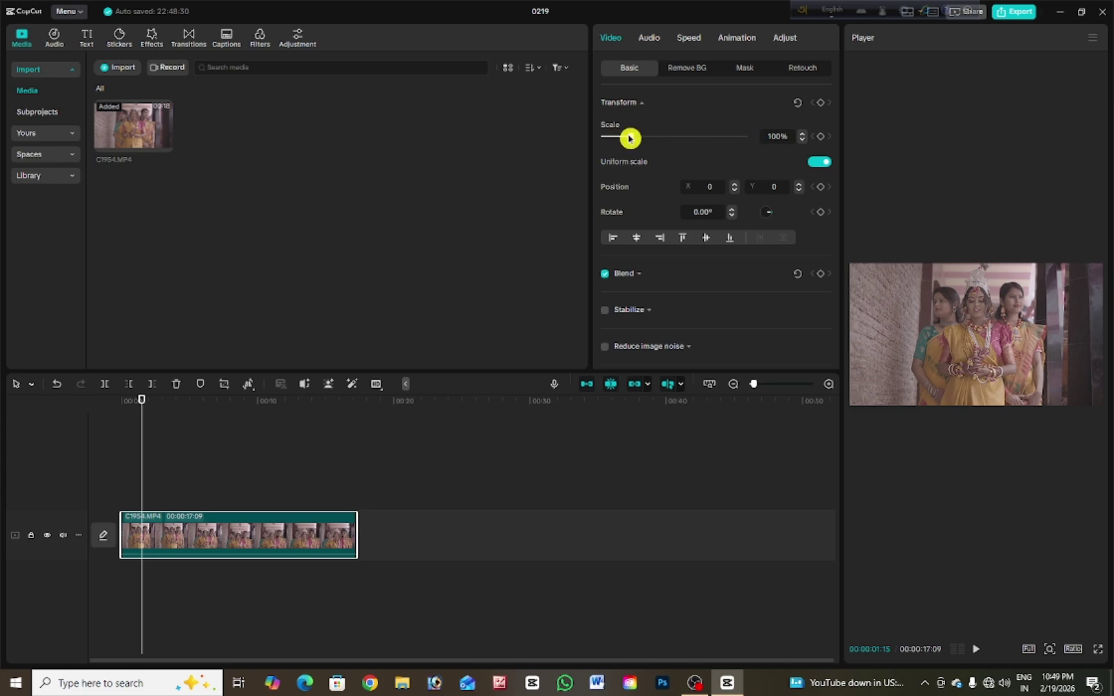
left_click_drag(630, 137, 642, 137)
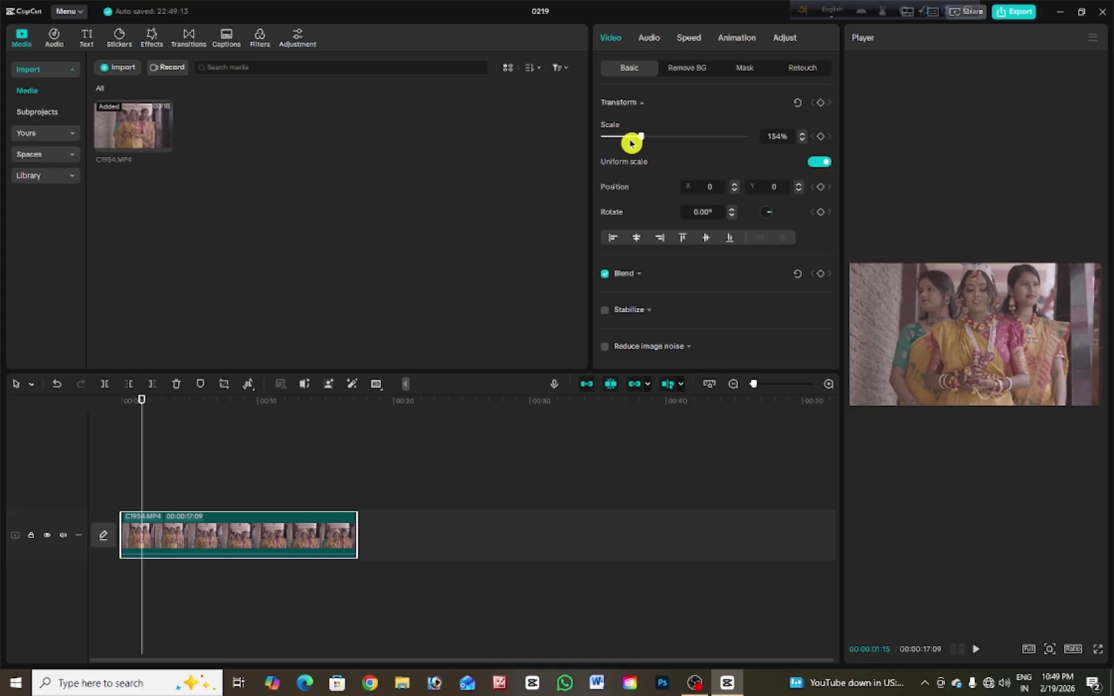
mouse_move(631, 143)
left_mouse_down()
mouse_move(669, 142)
mouse_move(620, 146)
mouse_move(634, 146)
left_mouse_up()
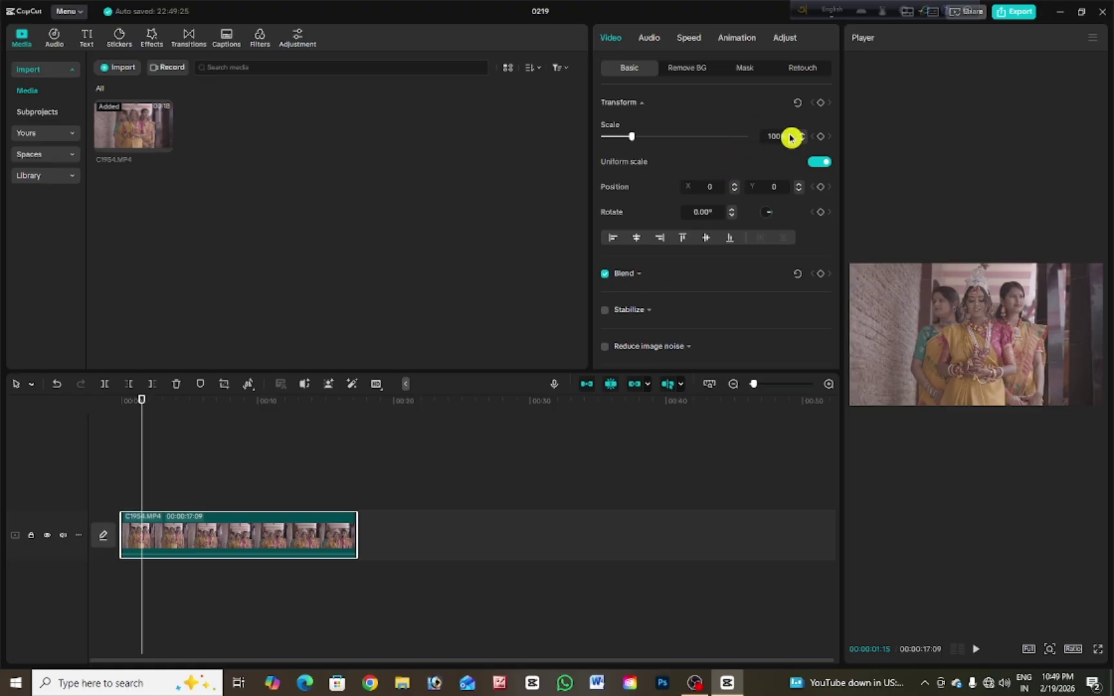
key("Return")
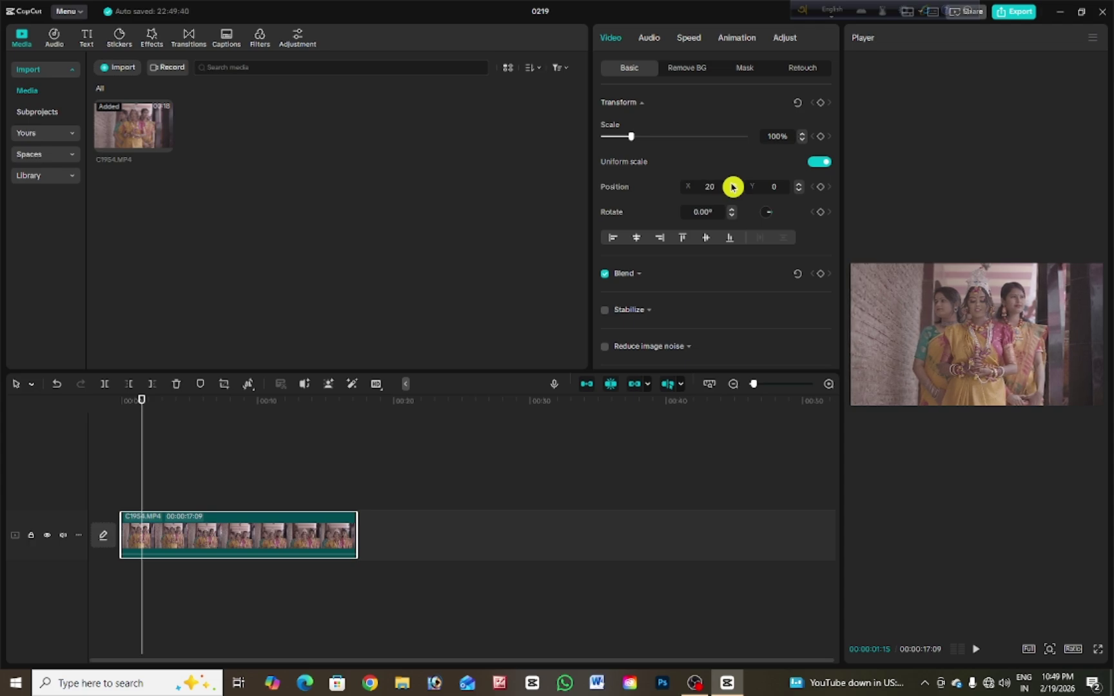
Try shifting the clip's X position up to 132 and beyond, and reset its position to X 0 and Y 0
scroll(733, 187, "up", 20)
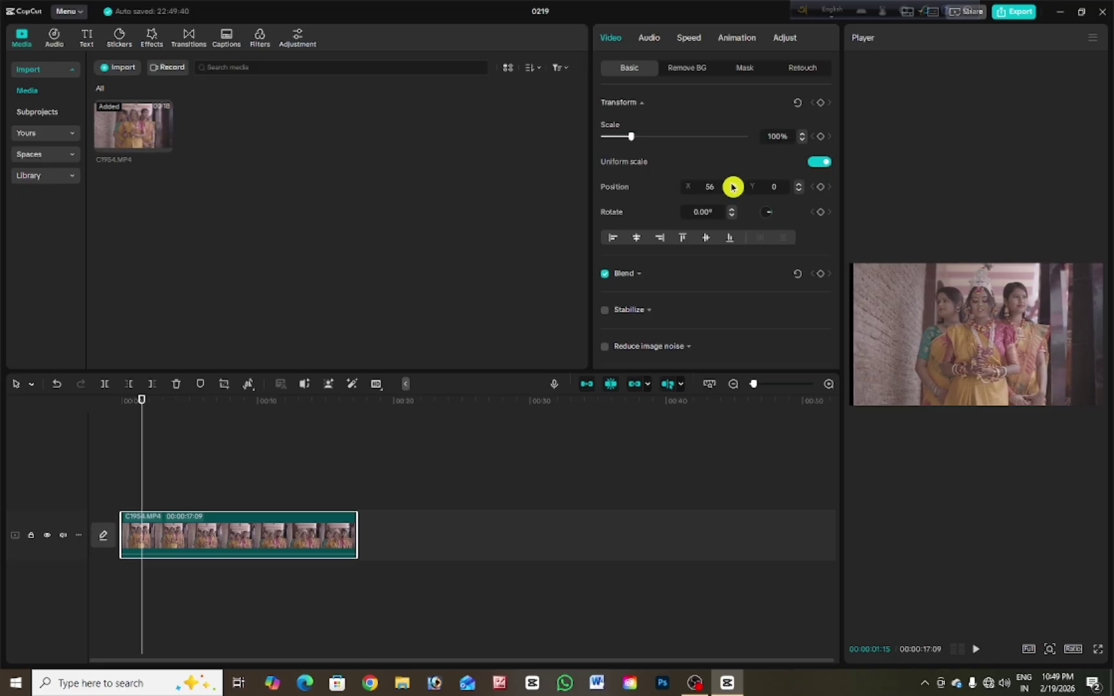
scroll(733, 187, "up", 20)
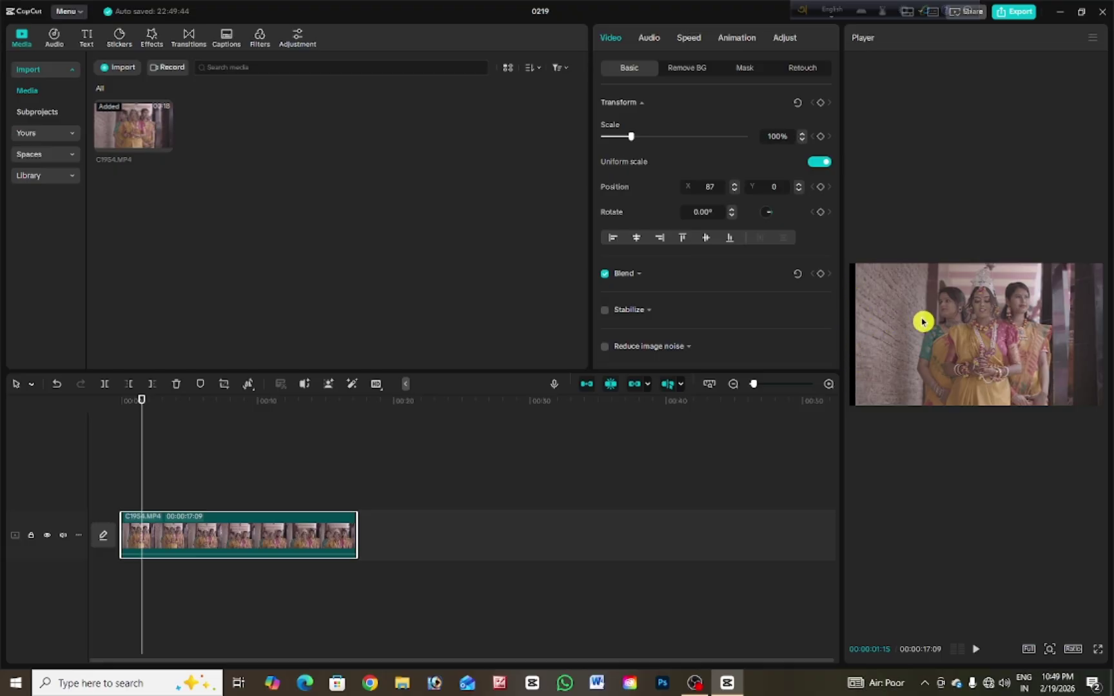
left_click(746, 188)
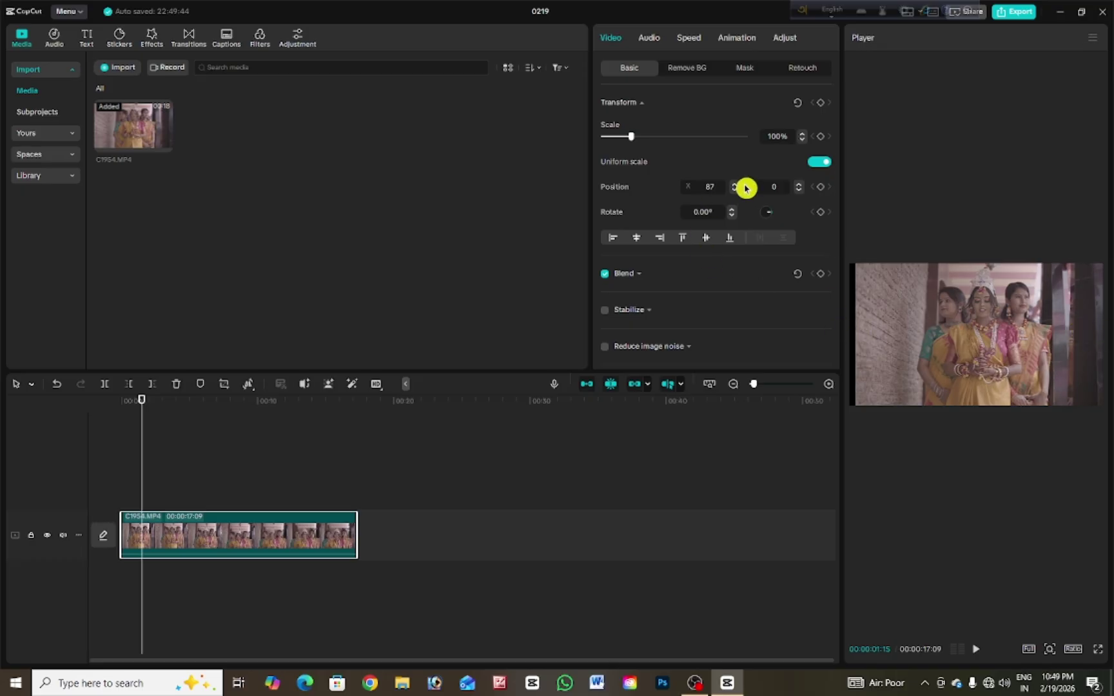
left_click_drag(736, 187, 736, 187)
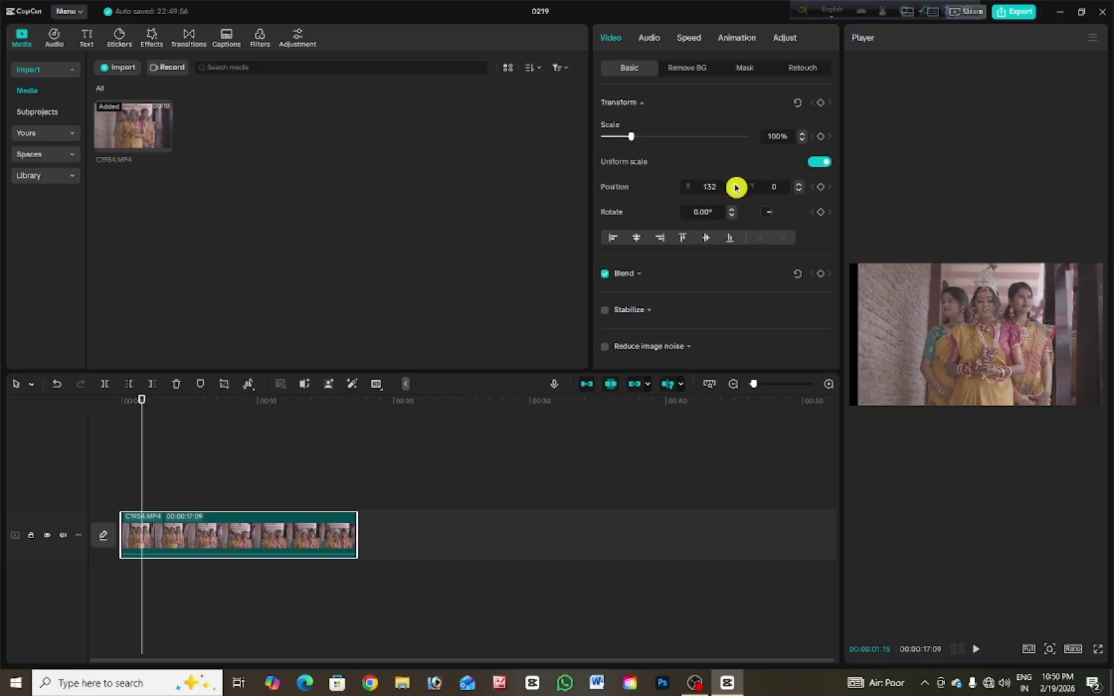
left_click_drag(735, 187, 736, 187)
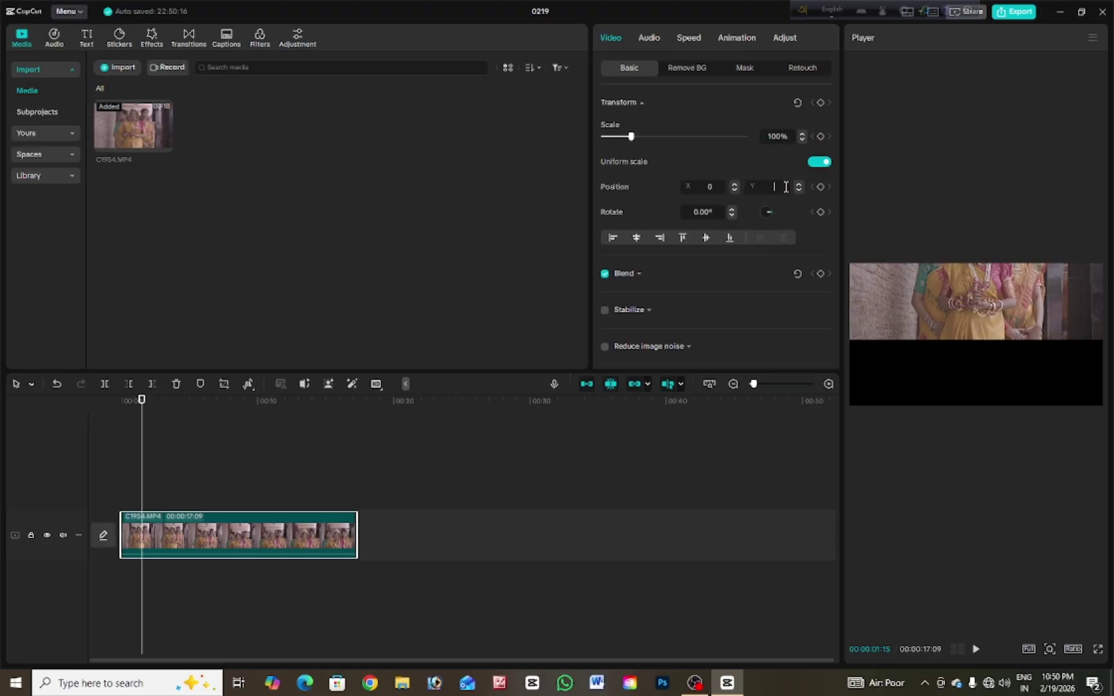
type("0")
key("Return")
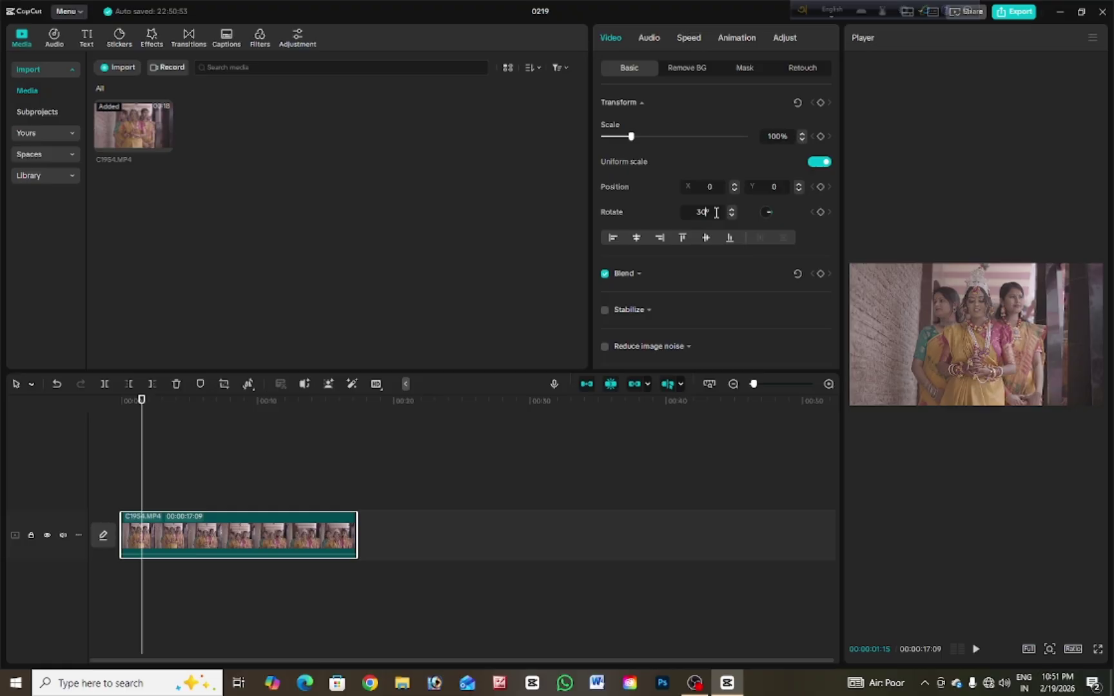
Try rotating the clip by 30° and by a full turn of about 360°, and reset its rotation to 0°
key("Return")
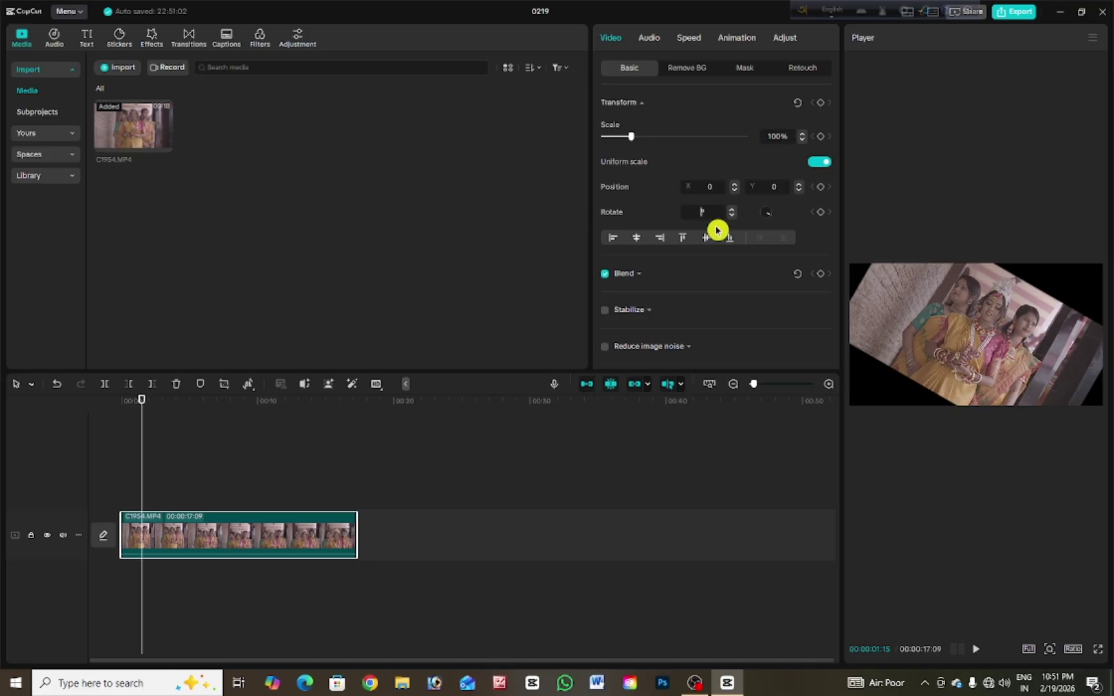
key("Return")
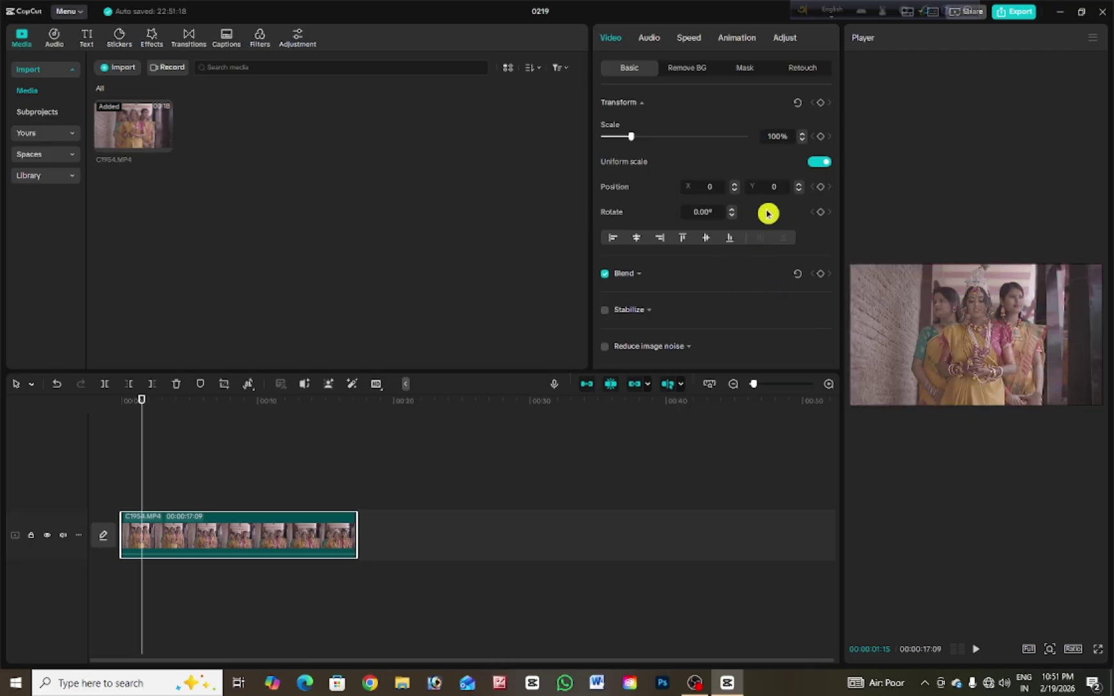
left_click_drag(773, 216, 742, 224)
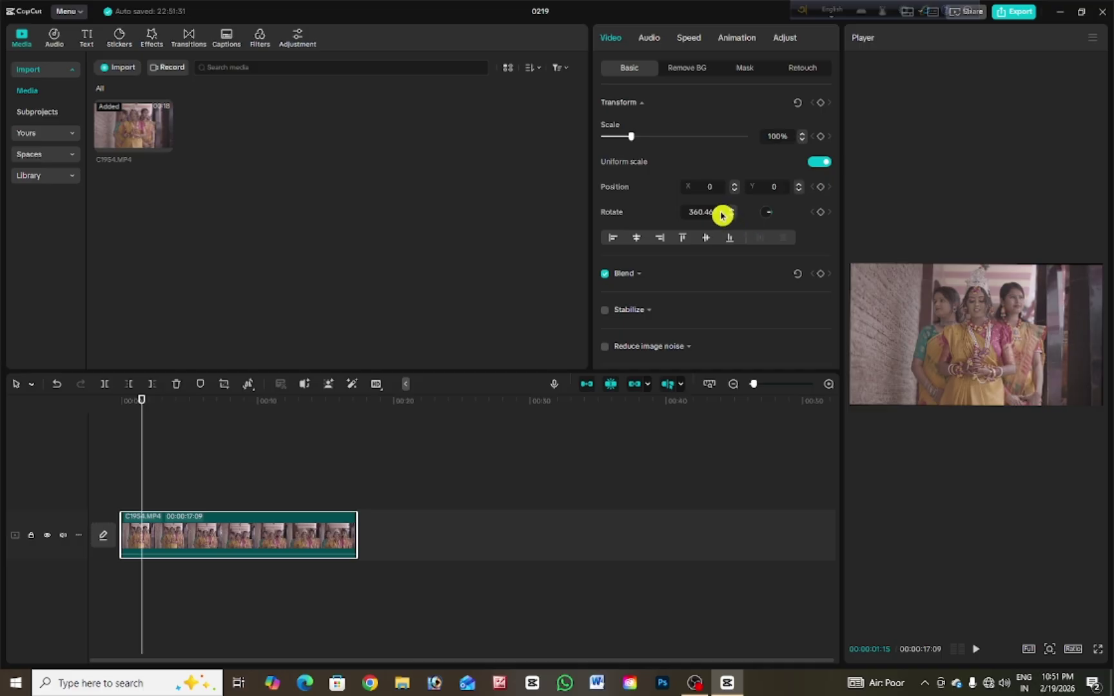
key("Delete")
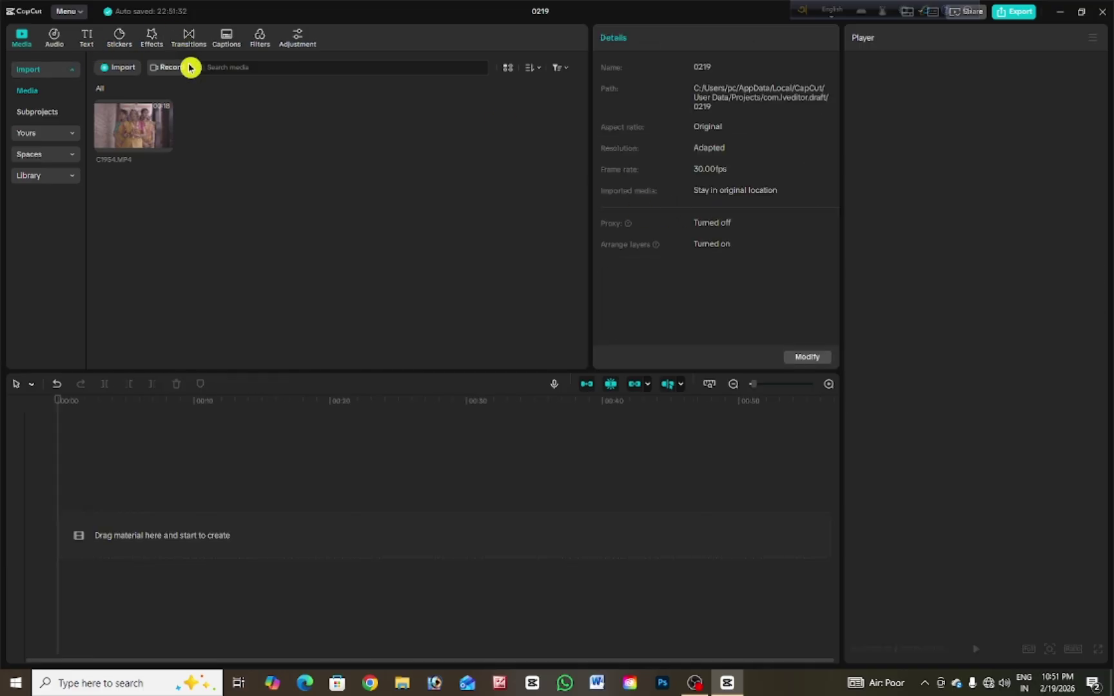
key("ctrl+z")
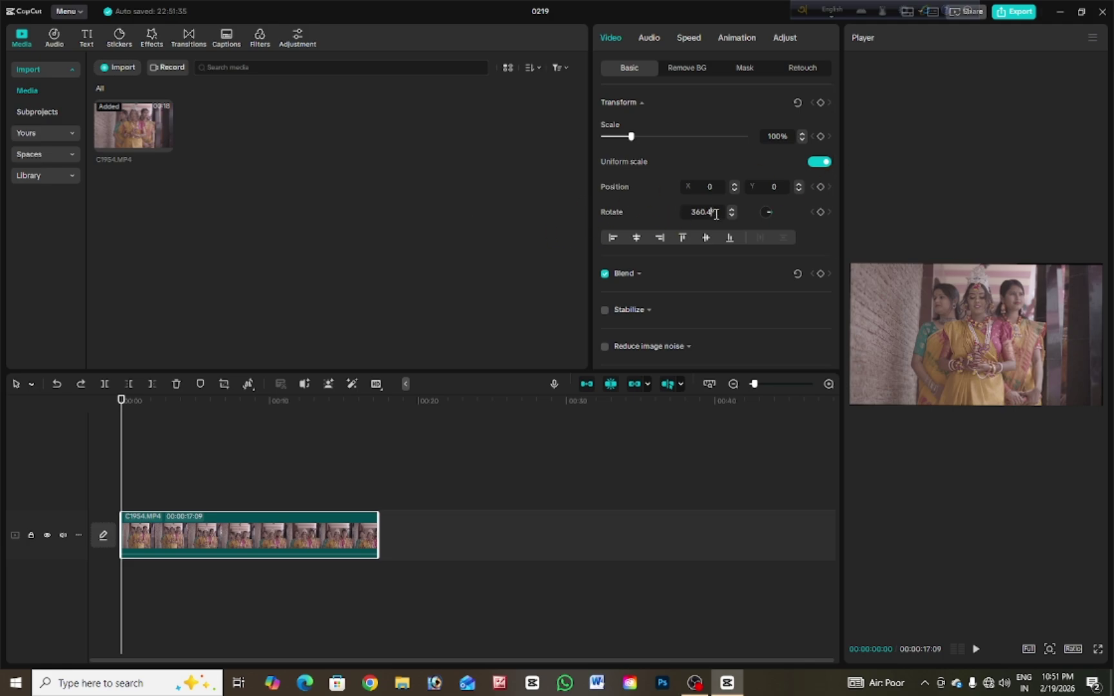
key("Return")
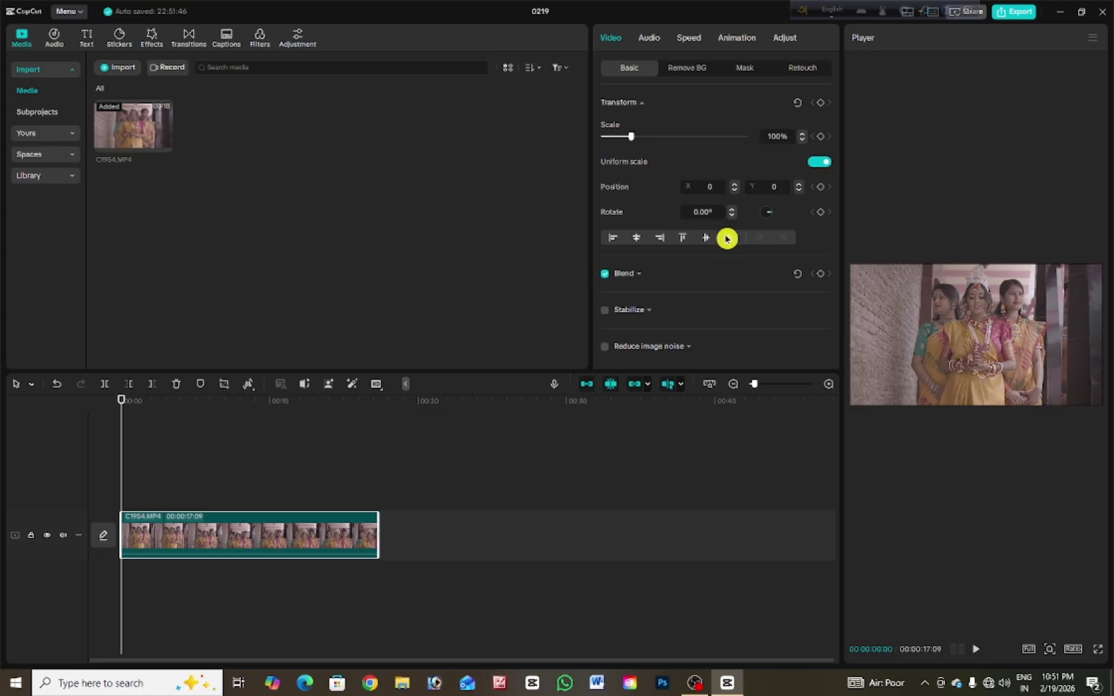
Expand the clip's Blend settings and examine the list of available blend modes
scroll(758, 332, "down", 2)
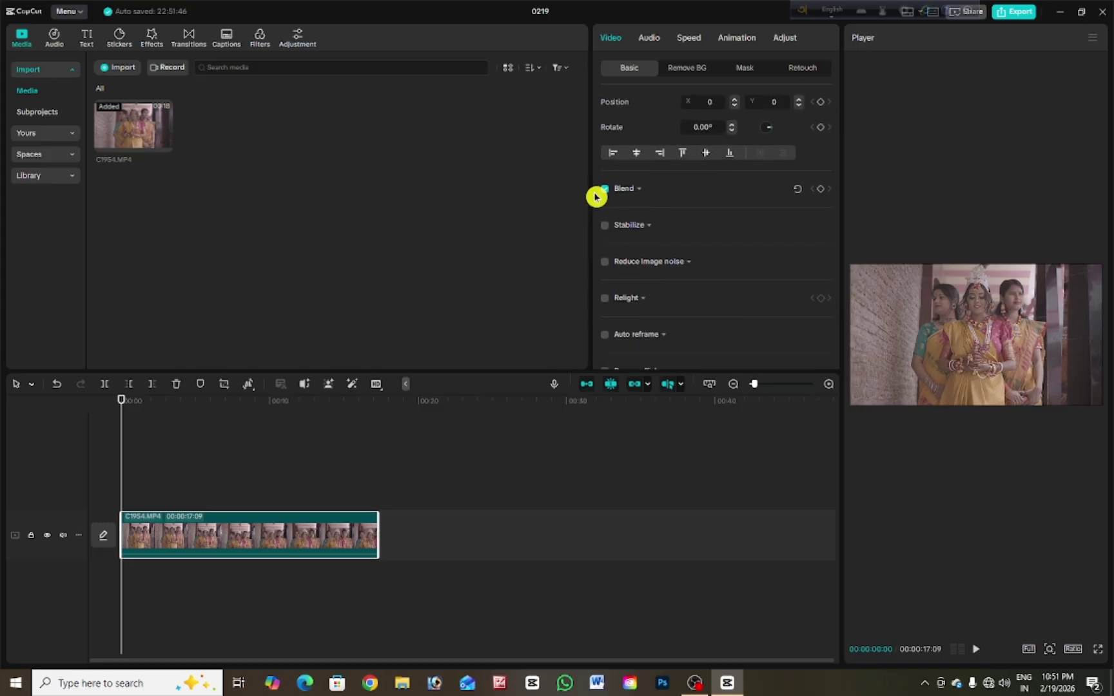
left_click(641, 190)
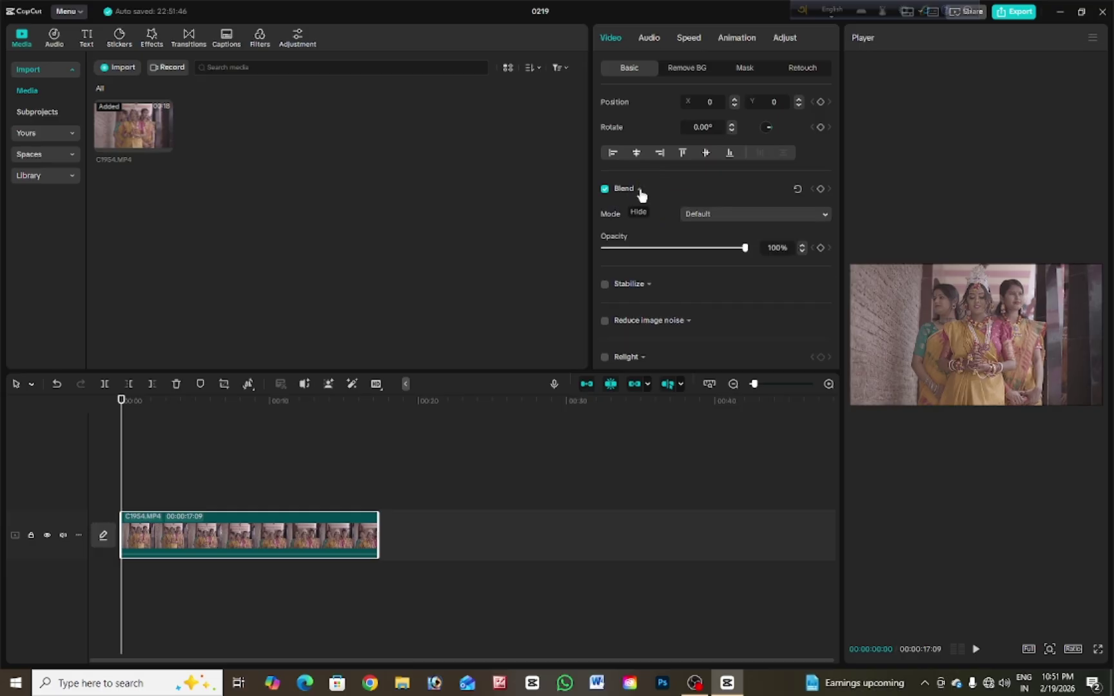
left_click(640, 189)
left_click(640, 190)
left_click(750, 220)
left_click(750, 220)
left_click(749, 220)
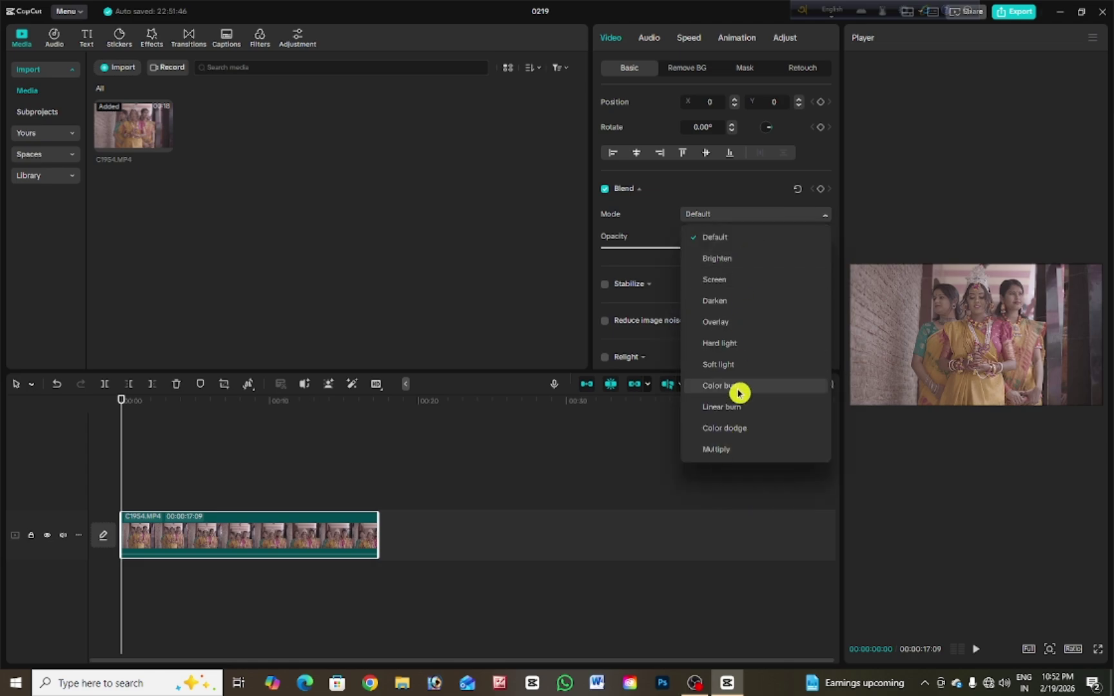
left_click(723, 214)
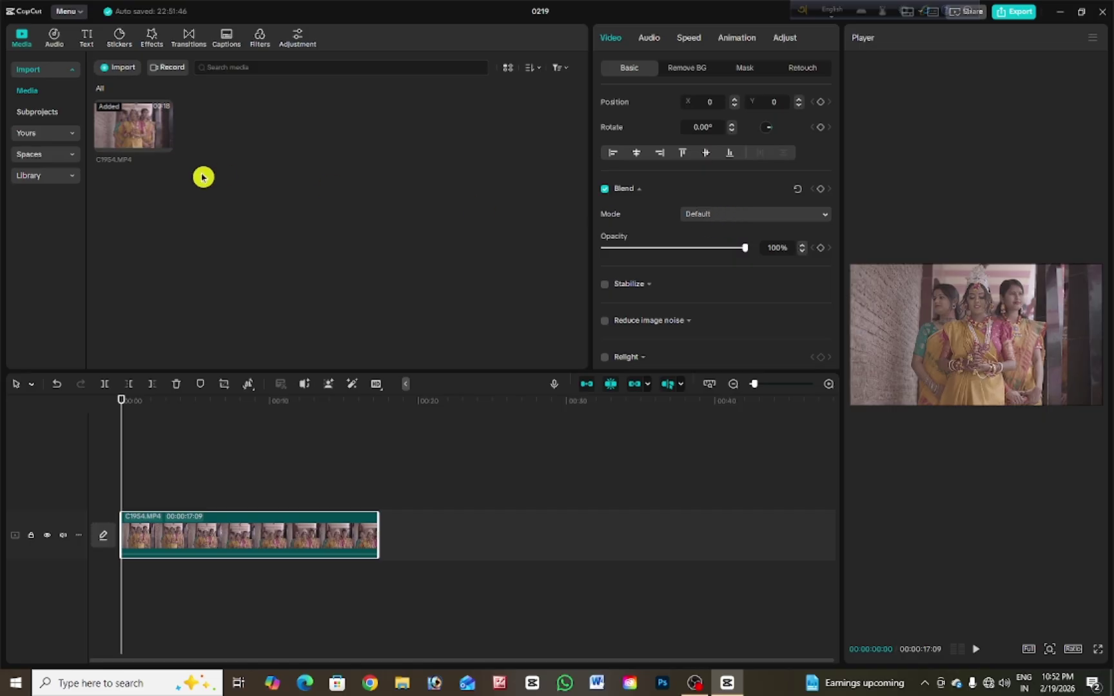
Import the C1999 video from the new file folder and place it on a track above C1954.MP4 at the timeline start
left_click(123, 67)
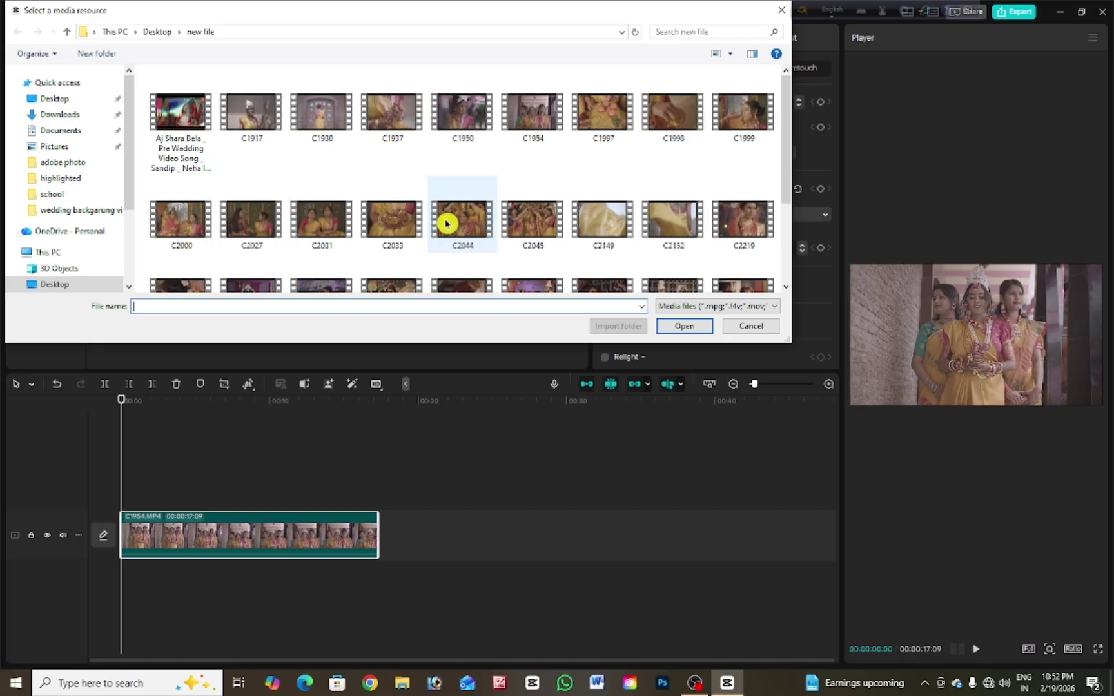
left_click(741, 119)
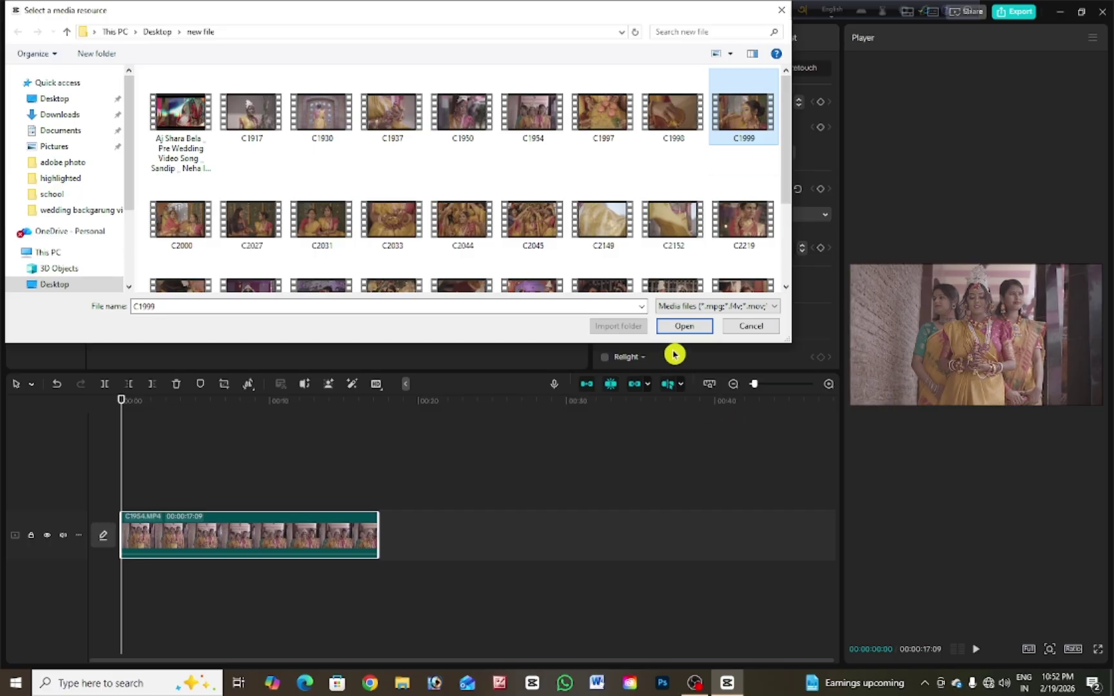
left_click(683, 326)
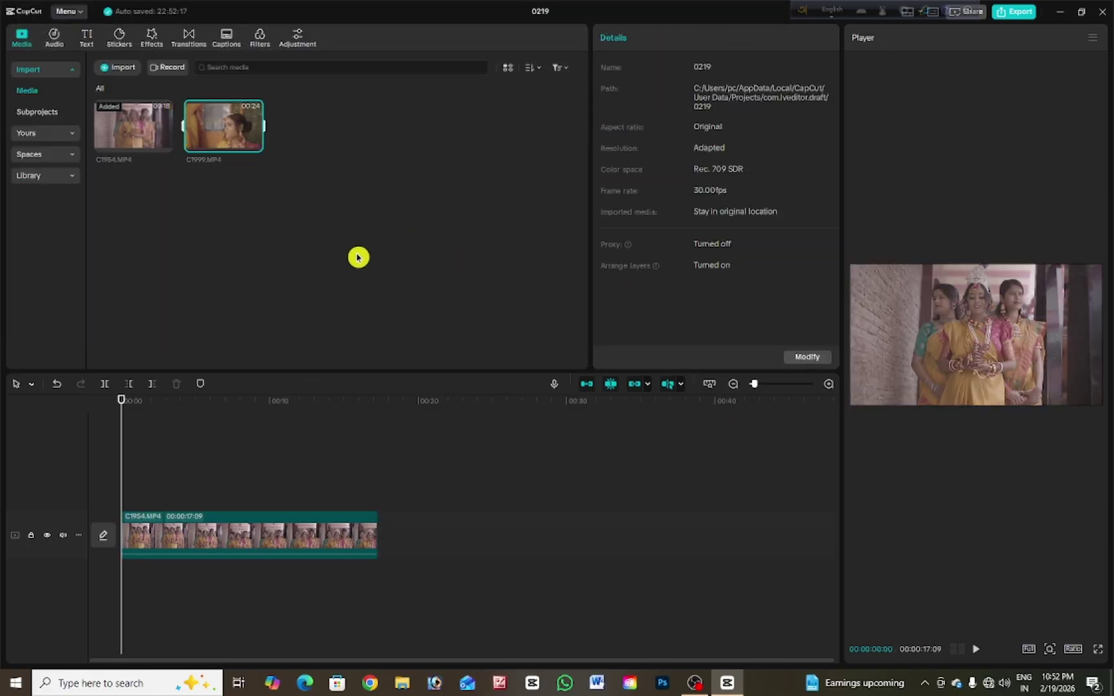
left_click_drag(249, 151, 122, 489)
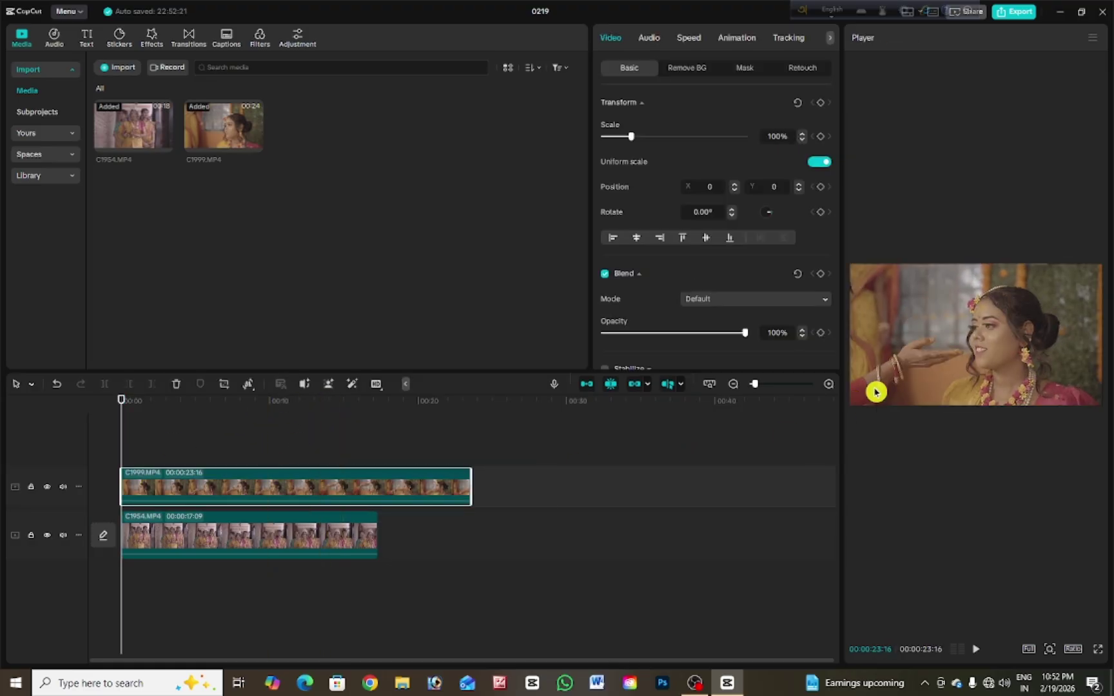
Set the blend mode of the upper clip C1999.MP4 to Brighten
left_click(743, 299)
left_click(766, 346)
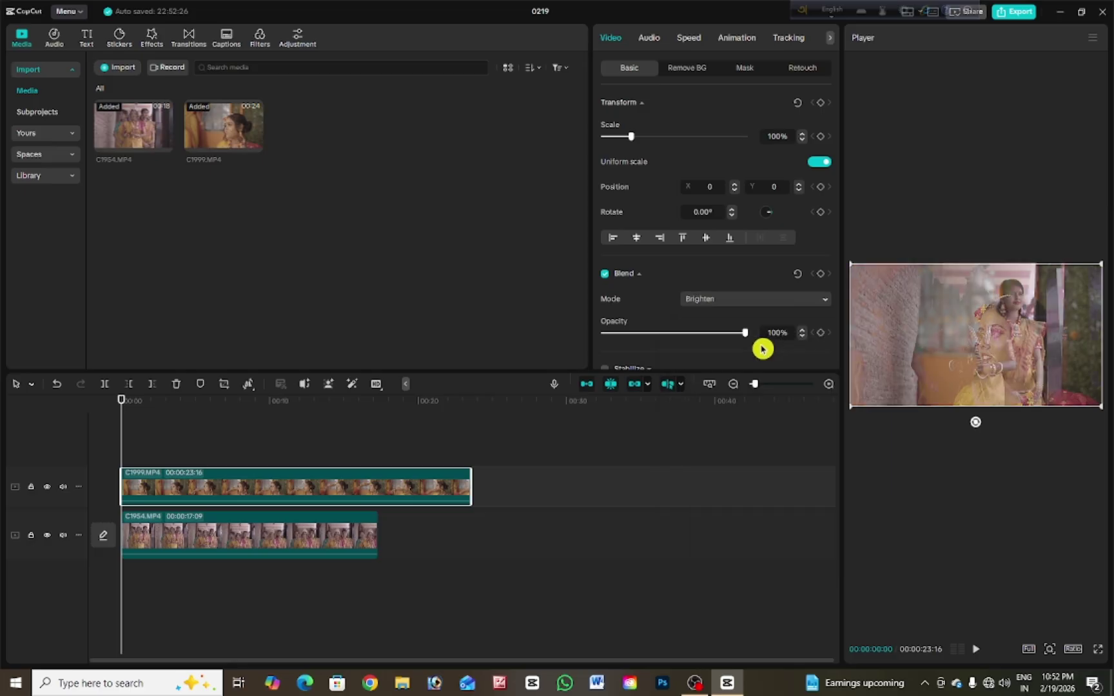
Try the Screen and Overlay blend modes on the lower clip C1954.MP4, and set its mode to Color burn
left_click(268, 536)
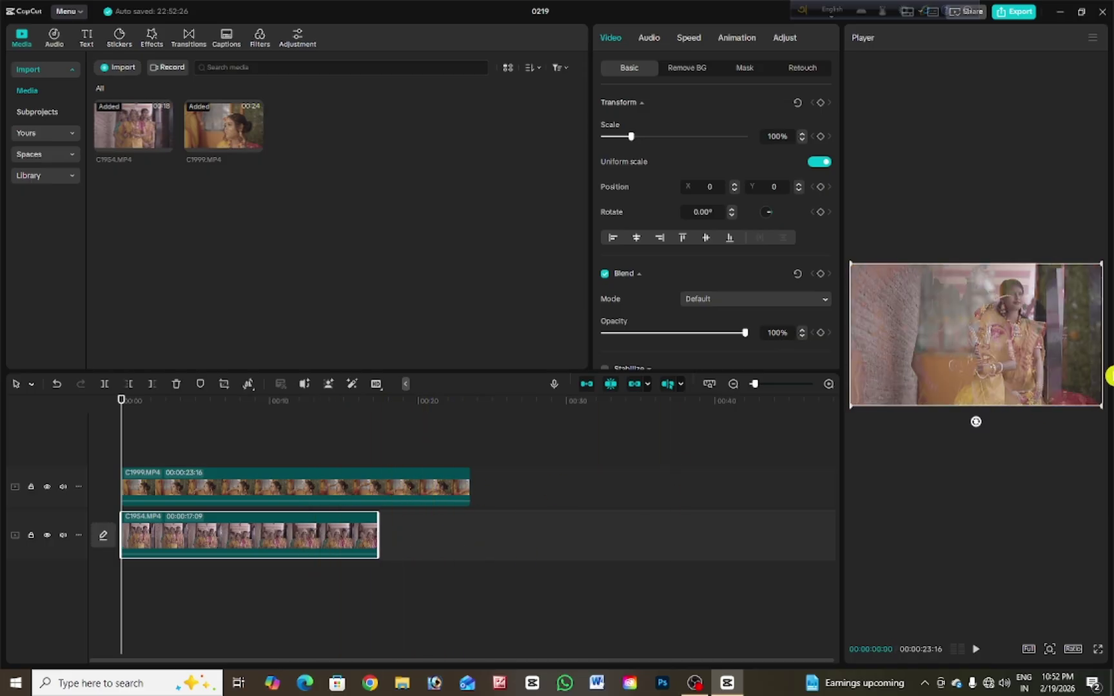
left_click(822, 299)
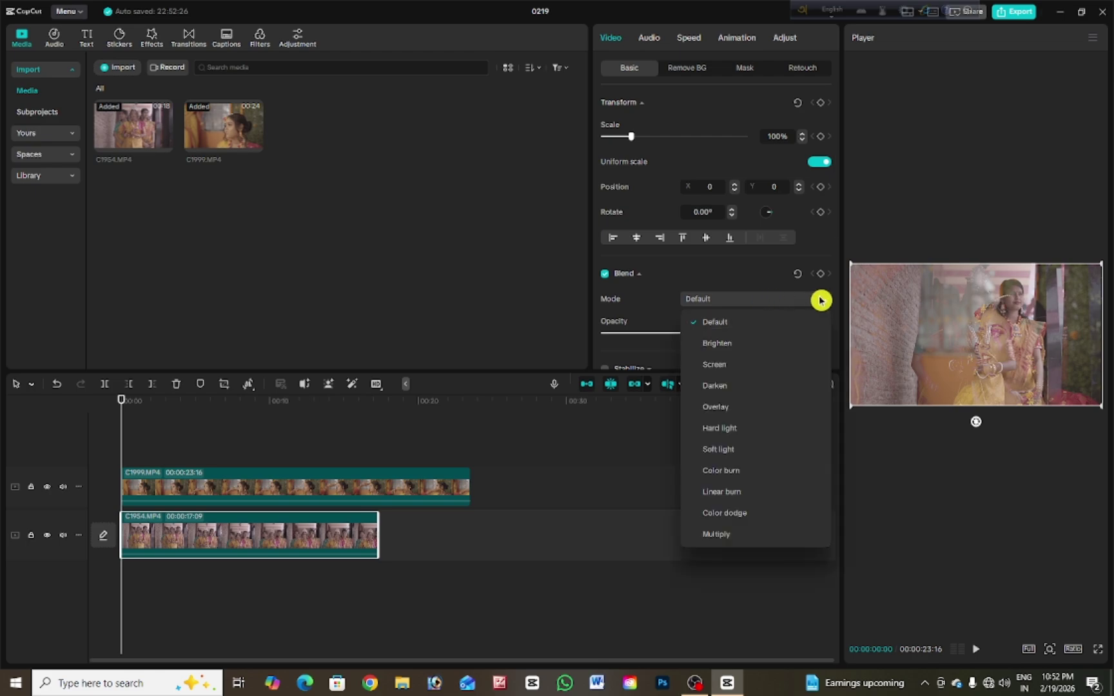
left_click(740, 364)
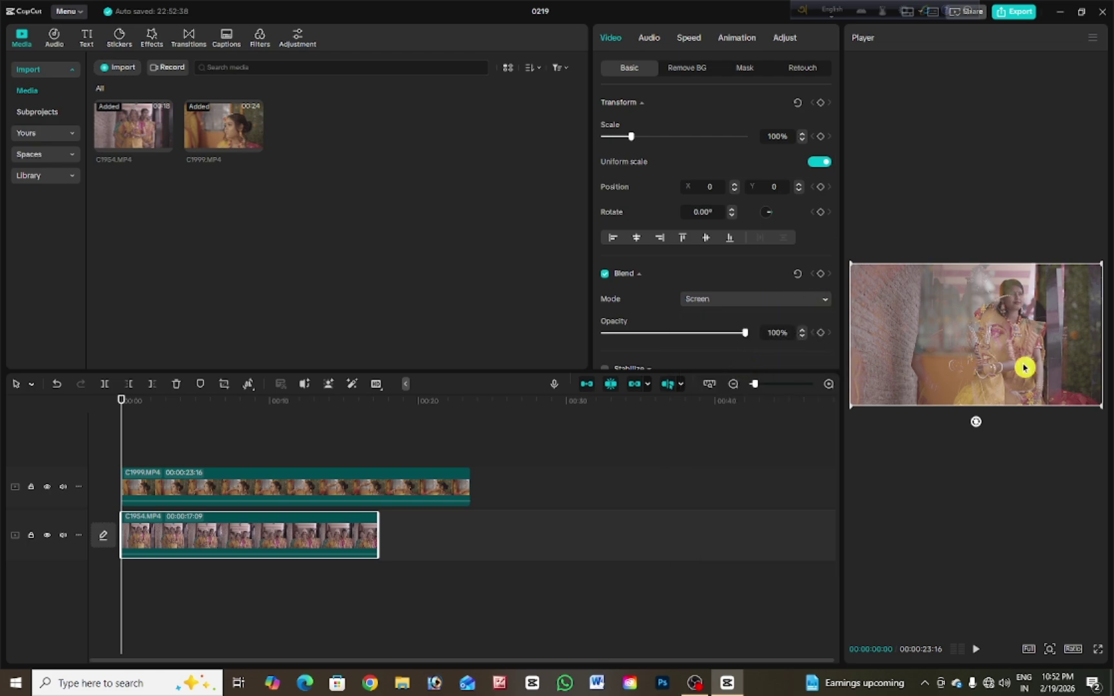
left_click(722, 300)
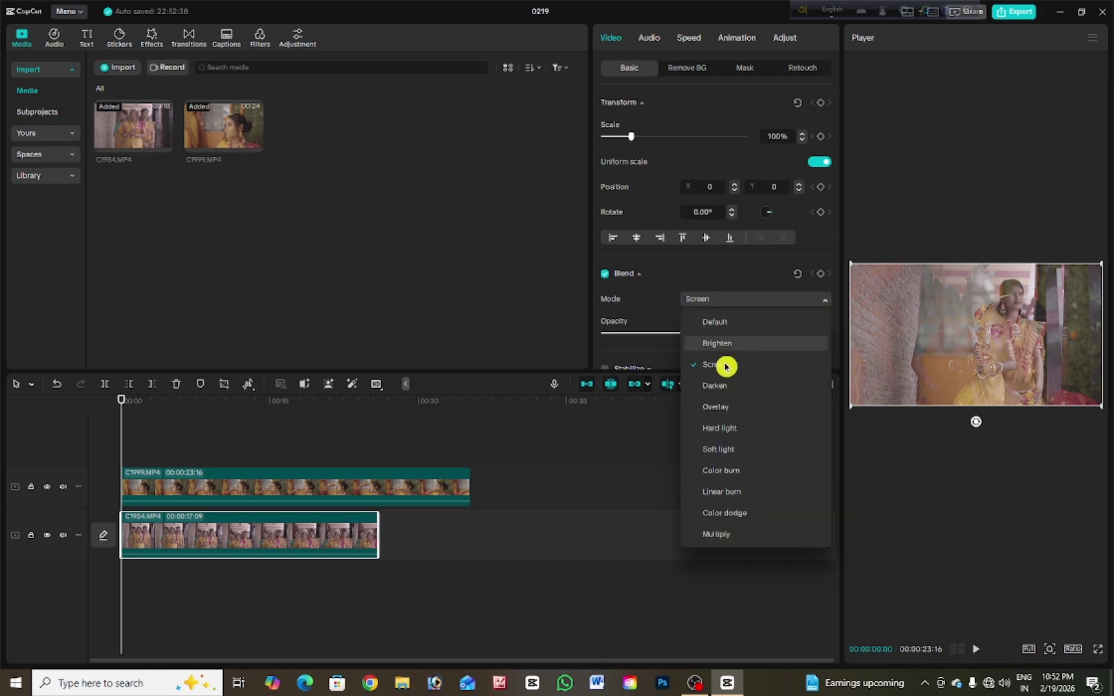
left_click(724, 408)
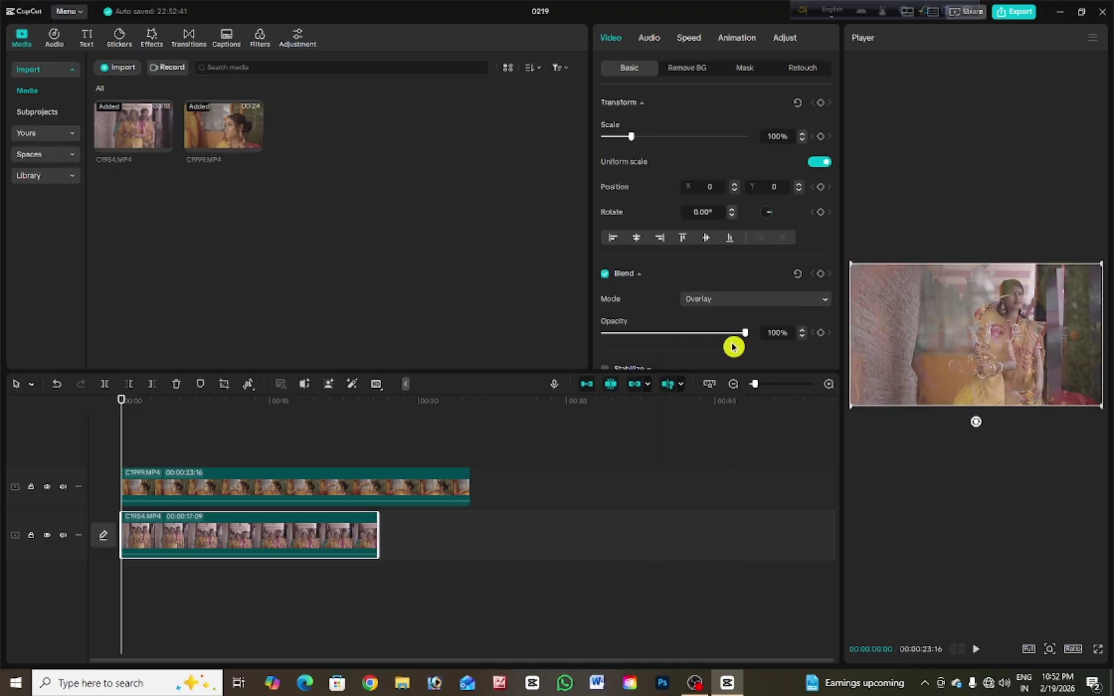
left_click(743, 305)
left_click(738, 468)
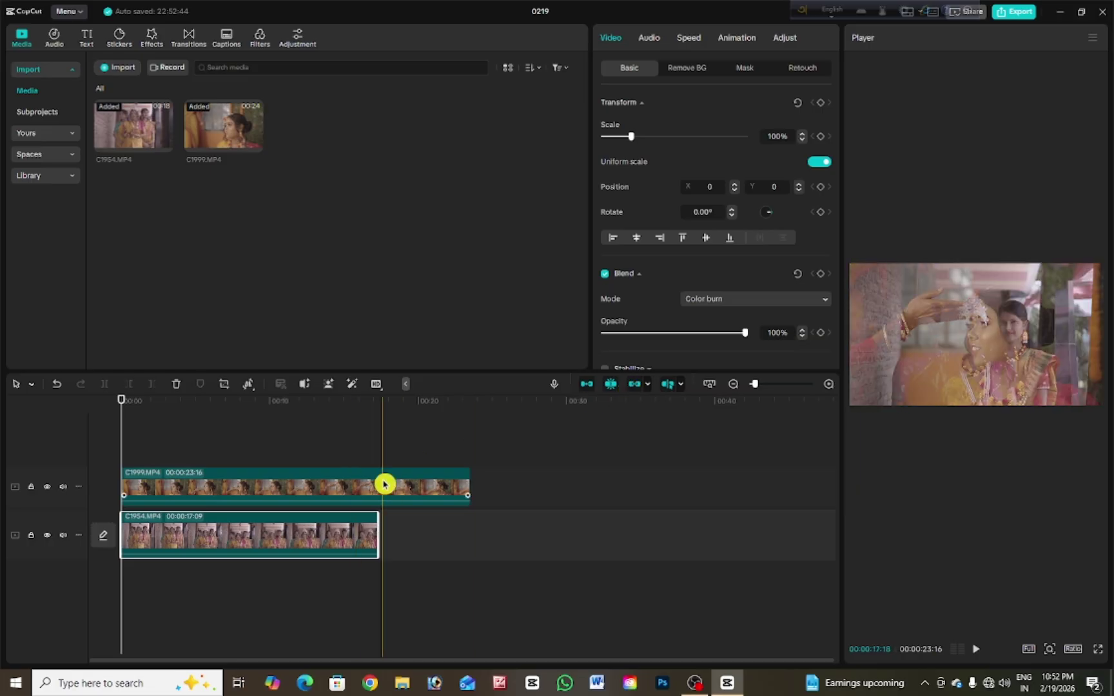
Try the Screen and Color burn blend modes on the upper clip C1999.MP4
left_click(470, 498)
left_click(469, 498)
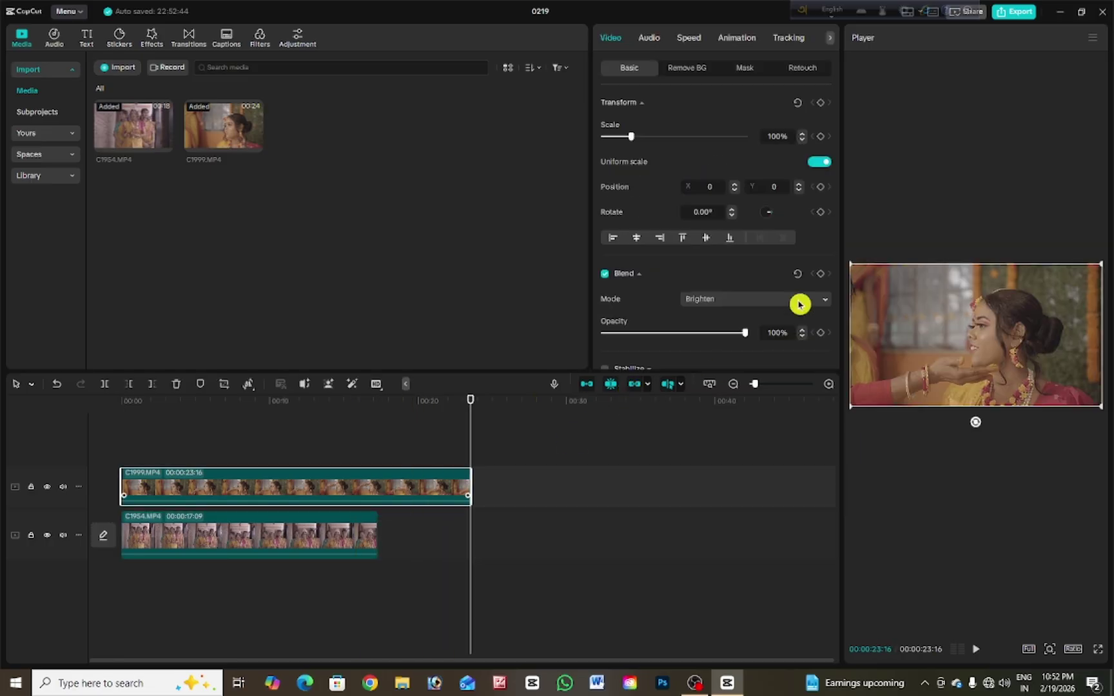
left_click(777, 299)
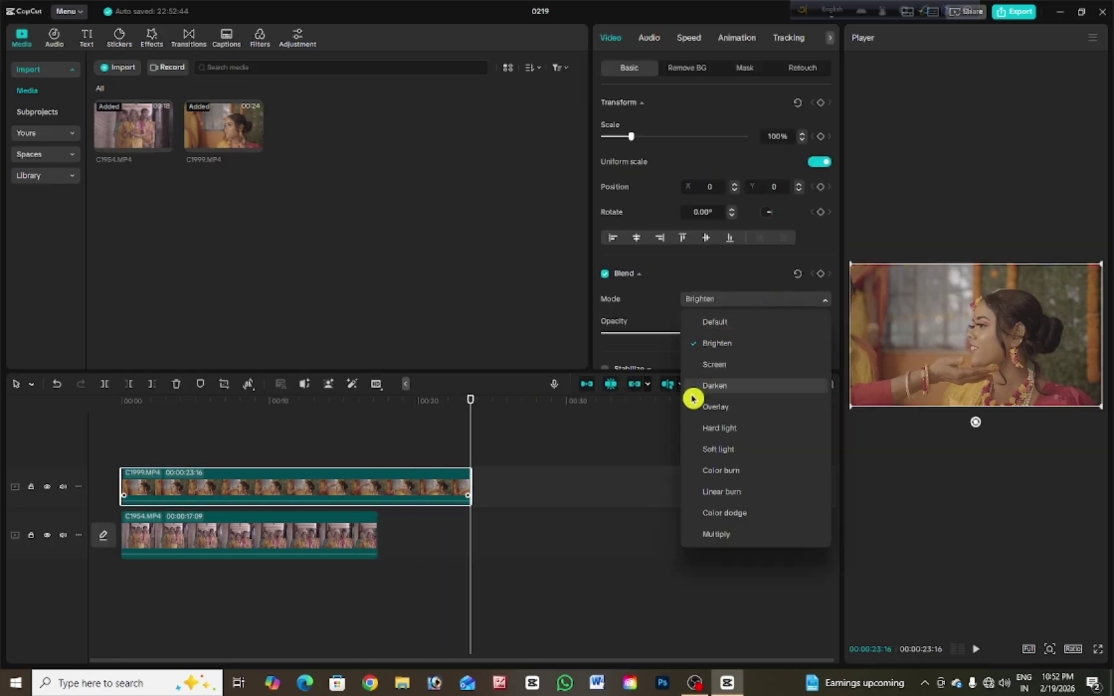
left_click(735, 365)
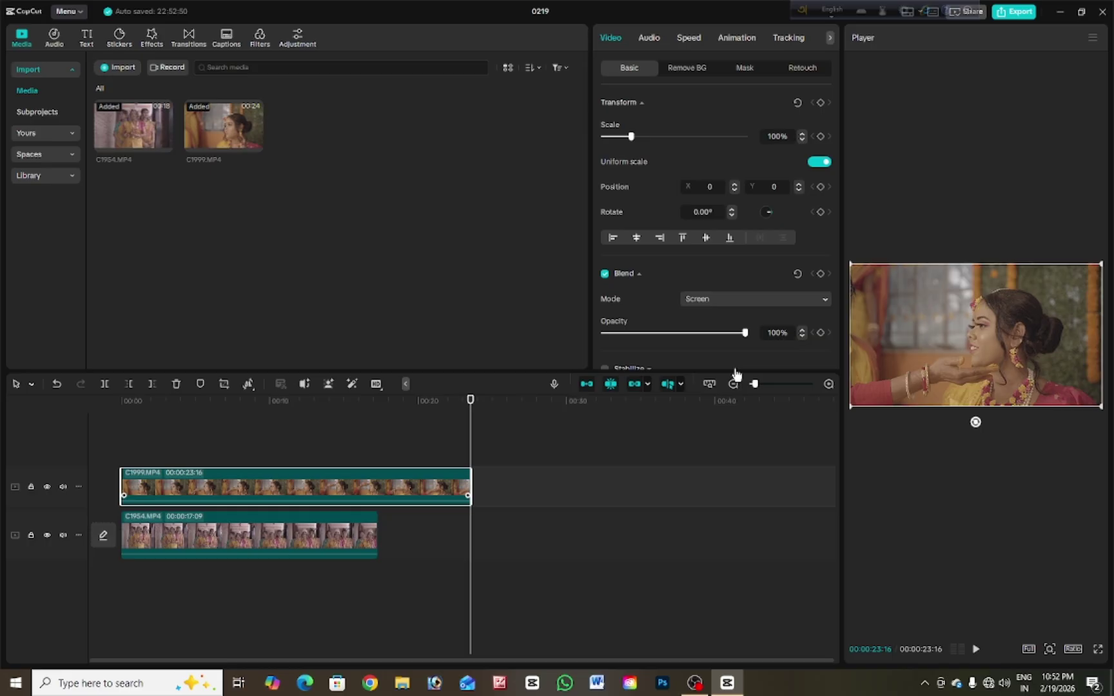
left_click(750, 309)
left_click(732, 470)
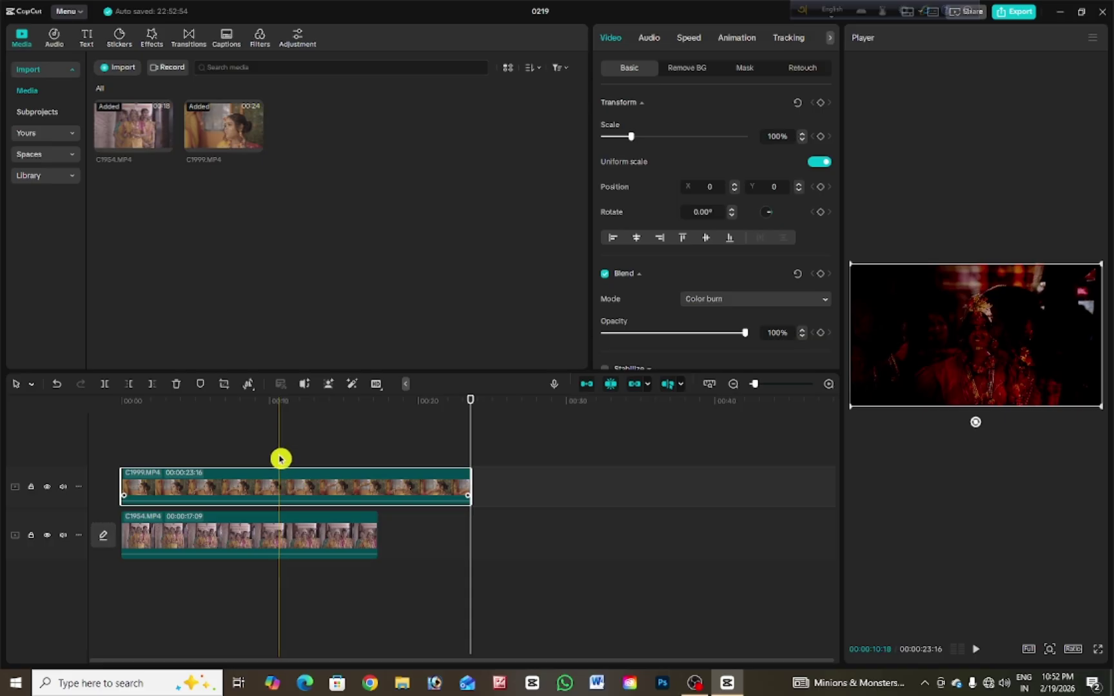
Trim the end of C1999.MP4 to match the end of C1954.MP4 at 00:00:17:09, and reset its blend mode to Default
left_click(380, 444)
key("w")
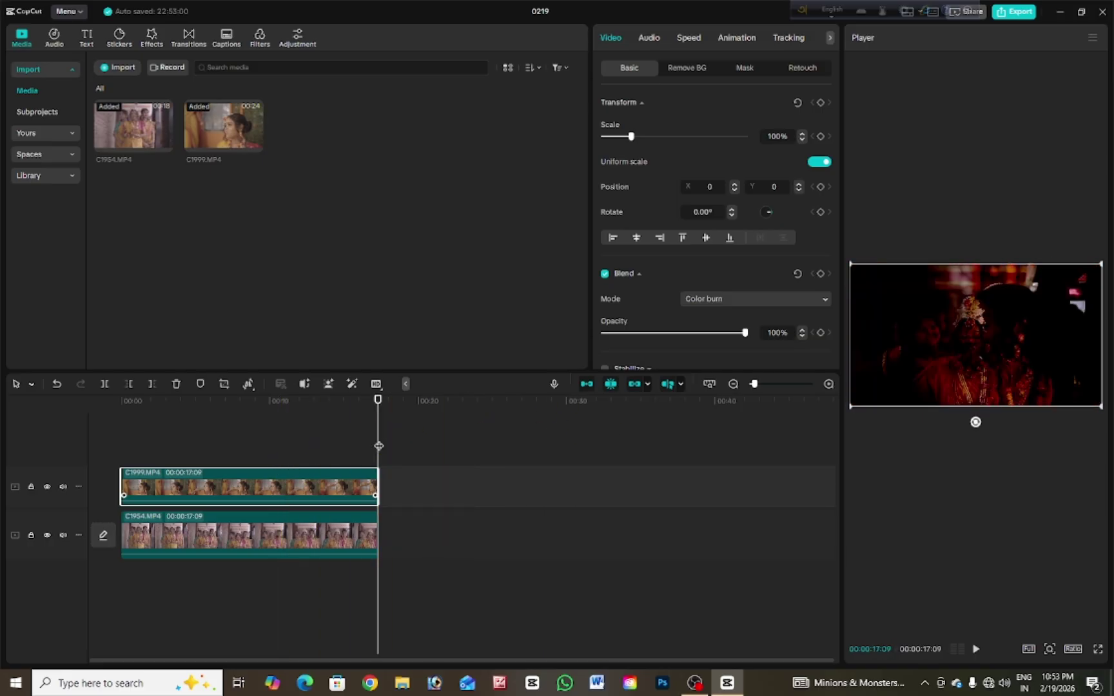
left_click(717, 300)
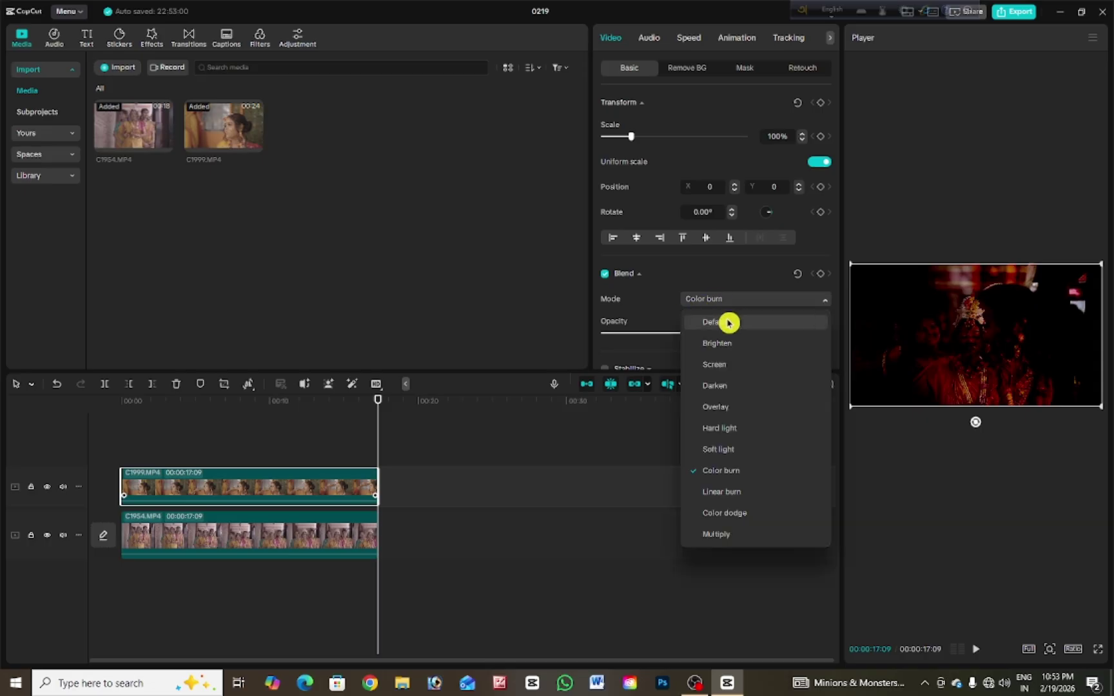
left_click(725, 319)
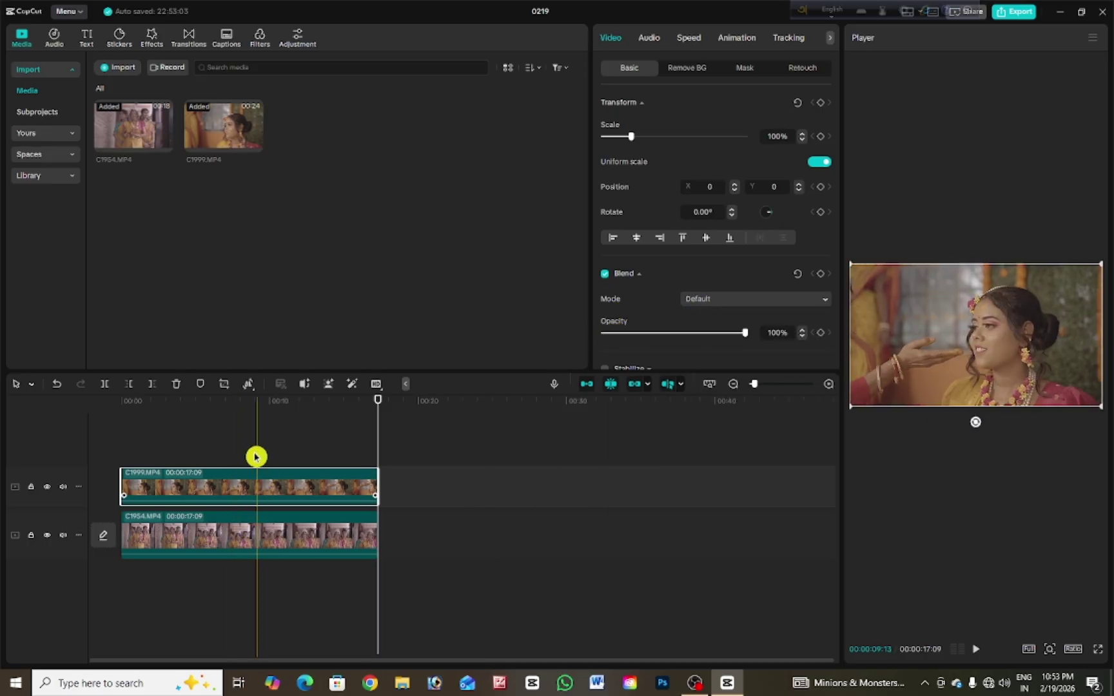